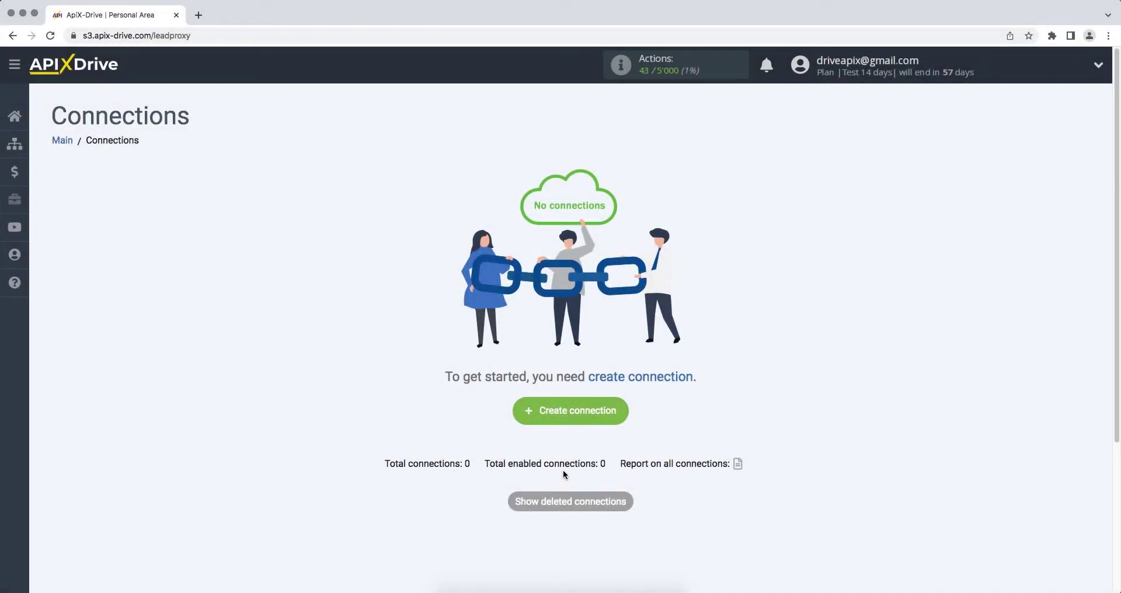
Step: Start a new connection with Salesforce CRM as the data source system
left_click(528, 415)
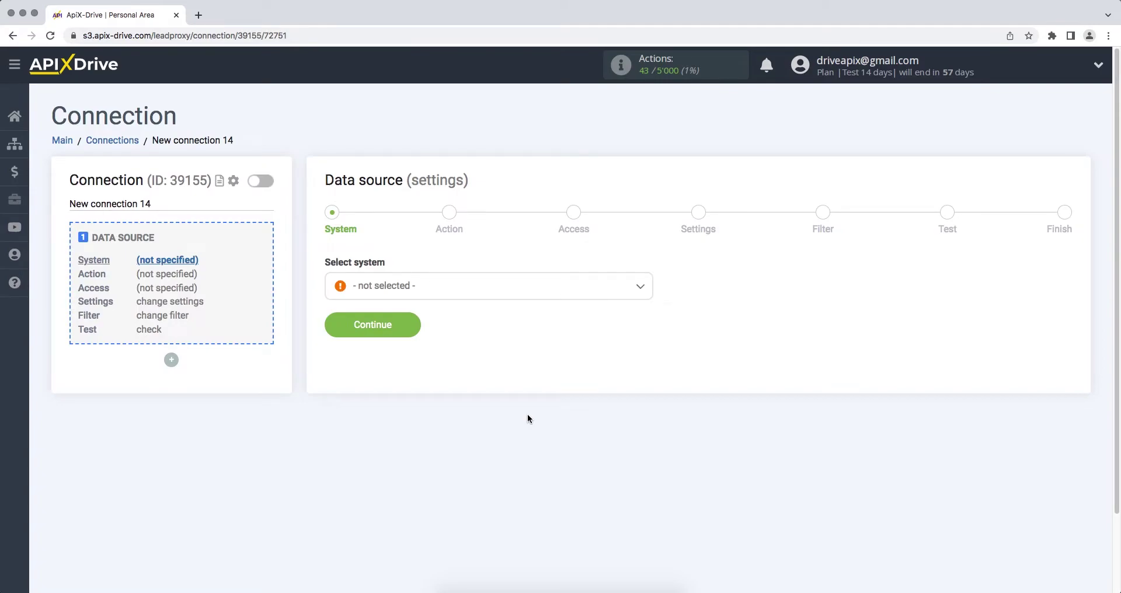
left_click(546, 295)
scroll(651, 323, "down", 3)
left_click_drag(650, 325, 646, 437)
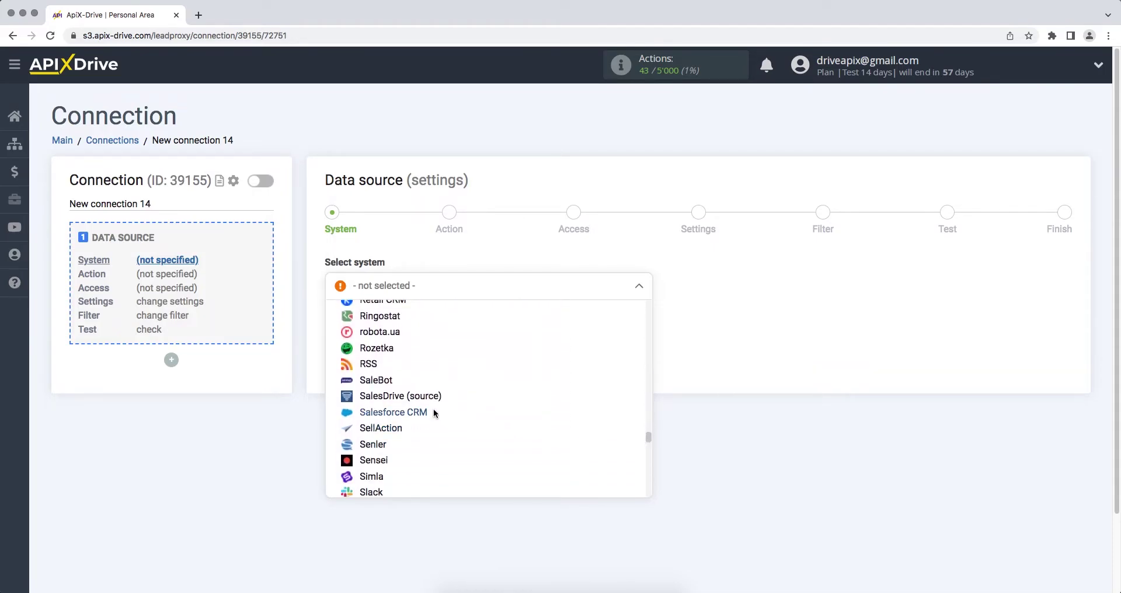
left_click(433, 413)
left_click(331, 331)
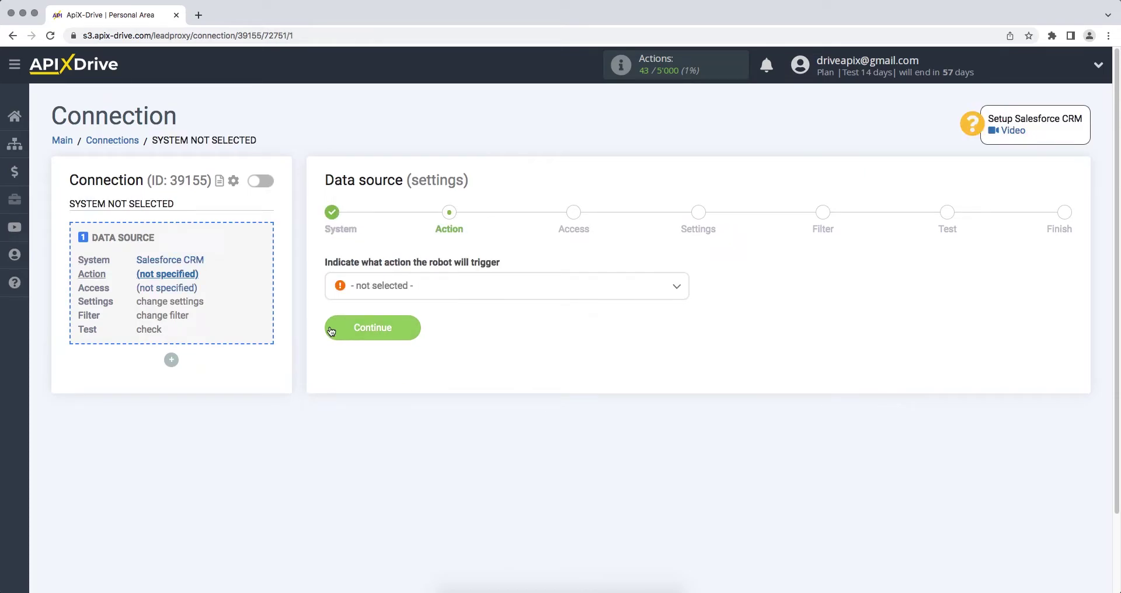
Step: Choose Get LEADS (new) as the Salesforce trigger action
left_click(409, 286)
left_click_drag(684, 357, 686, 395)
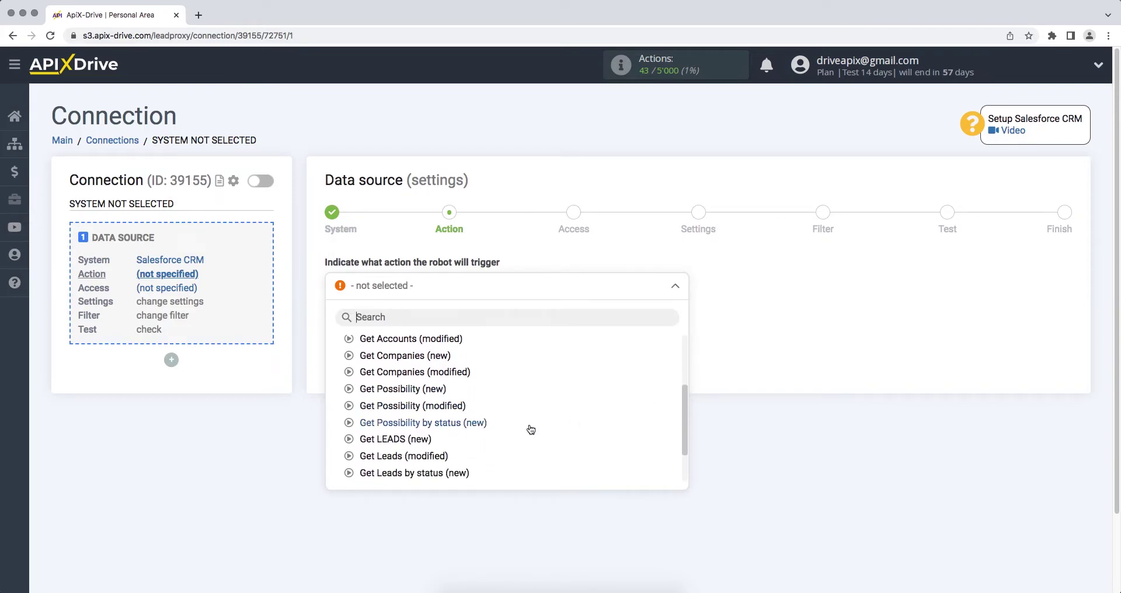
left_click(422, 438)
left_click(335, 334)
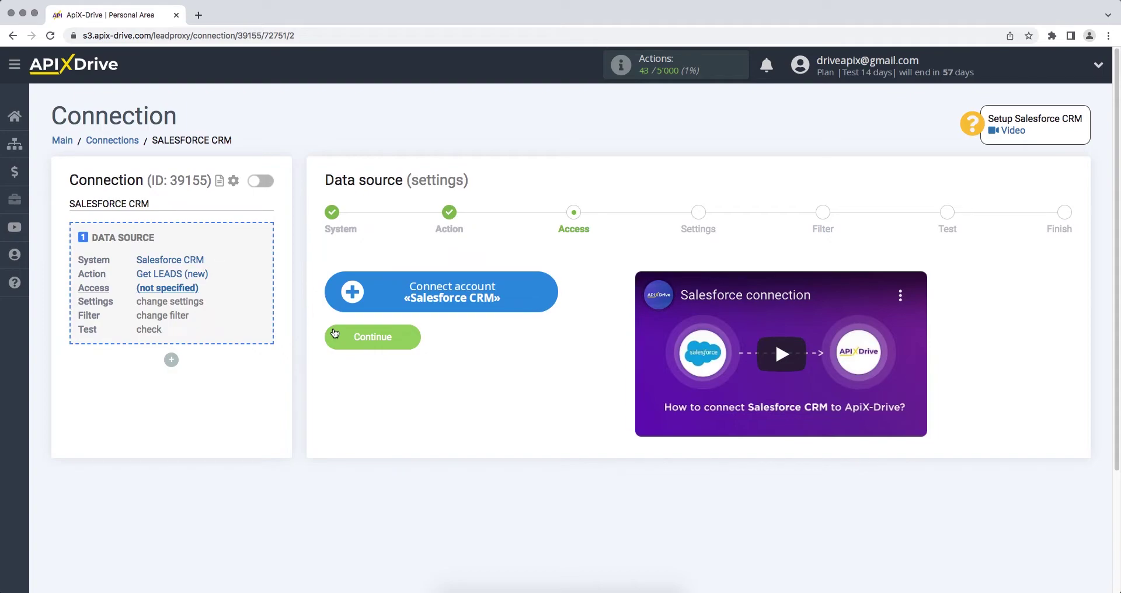
Step: Log in to Salesforce with the account username and password
left_click(346, 297)
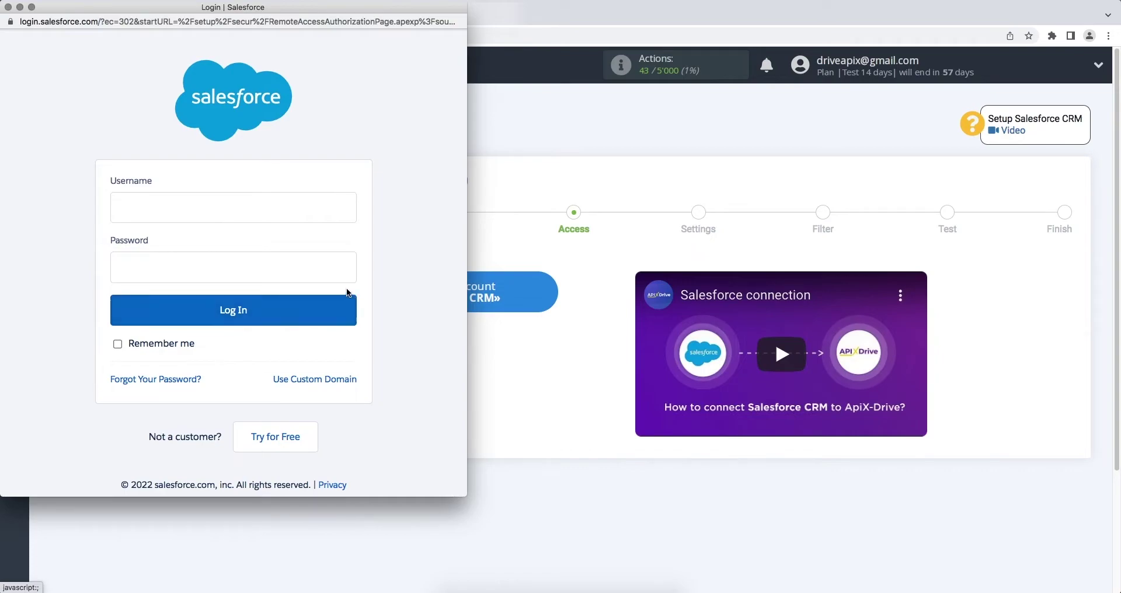
left_click(293, 211)
key("Tab")
type("••••••••••••")
left_click(288, 311)
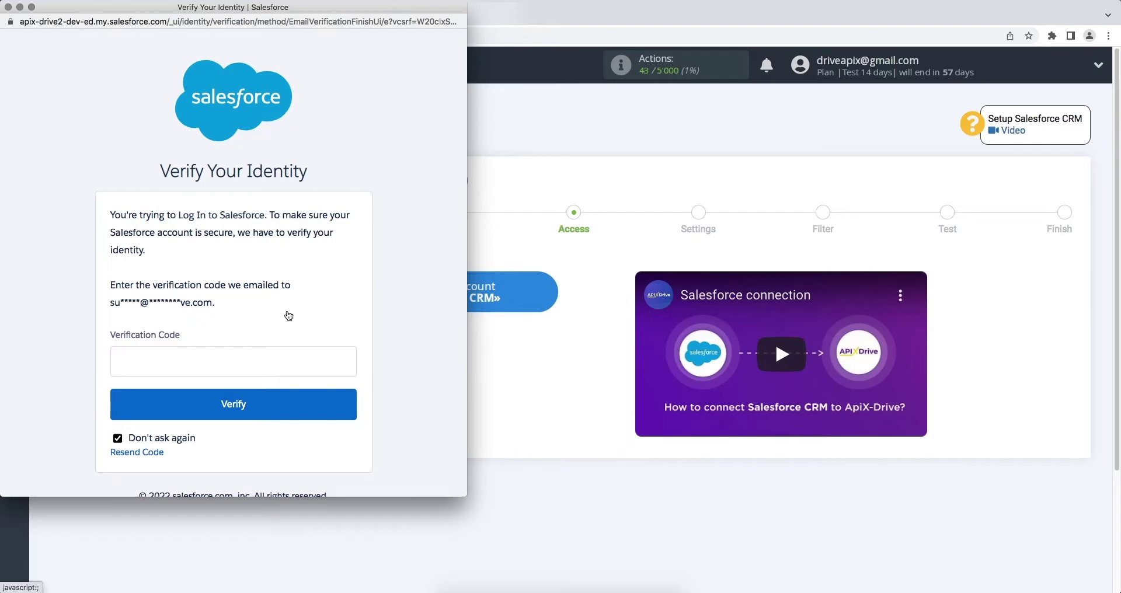
Step: Enter the emailed verification code to confirm the Salesforce identity
left_click(252, 358)
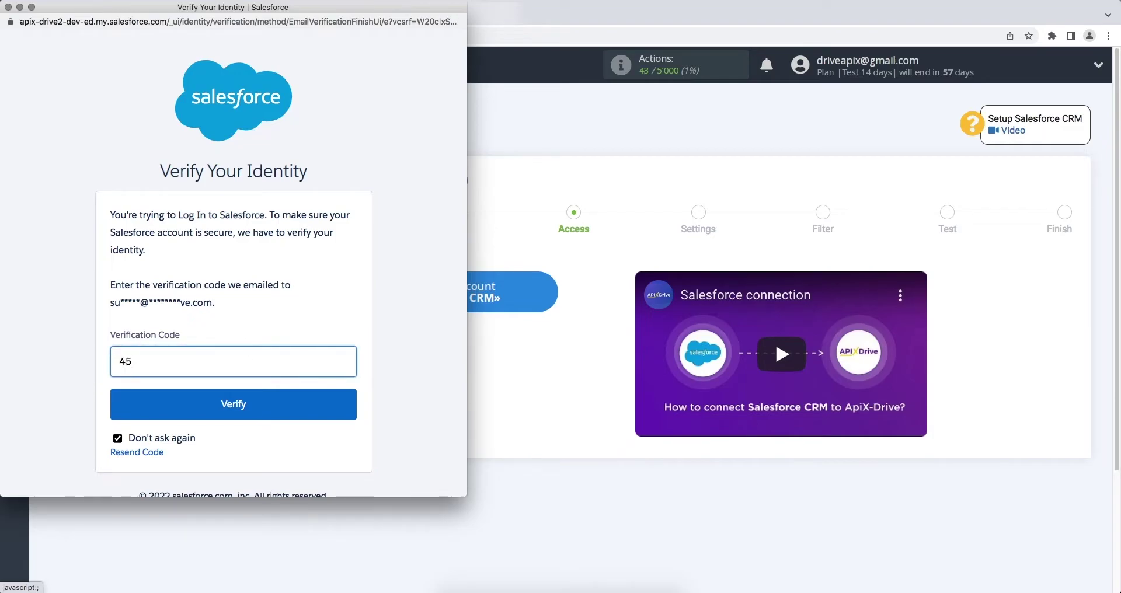
left_click(261, 418)
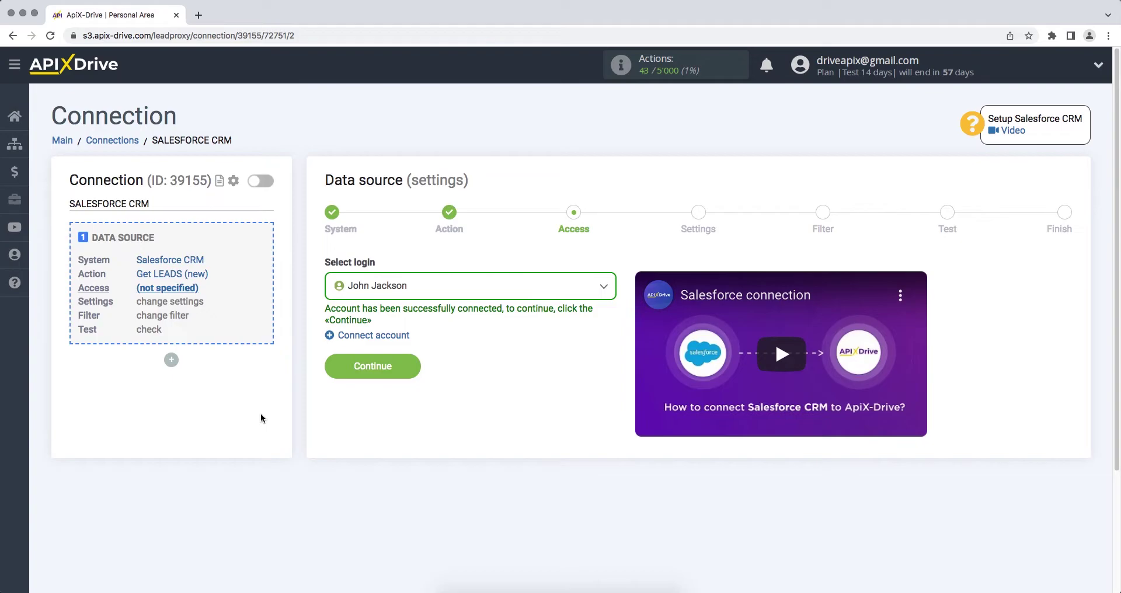
Step: Select the connected Salesforce account as the data source login
left_click(394, 295)
left_click(388, 378)
left_click(342, 373)
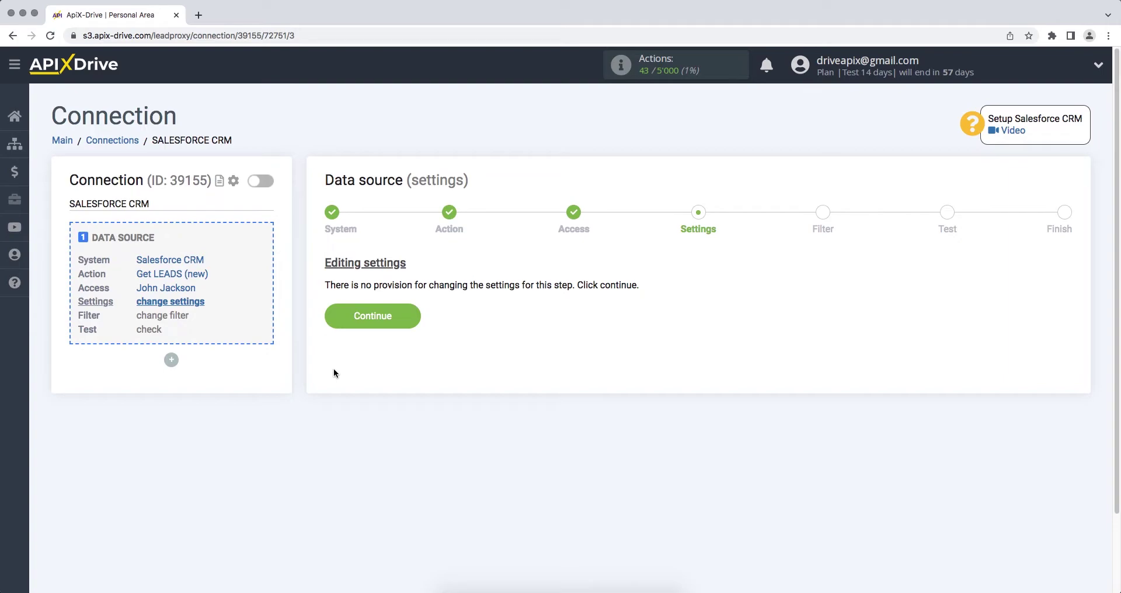
Step: Skip settings and filtering, review the sample lead data, and finish the source setup
left_click(330, 323)
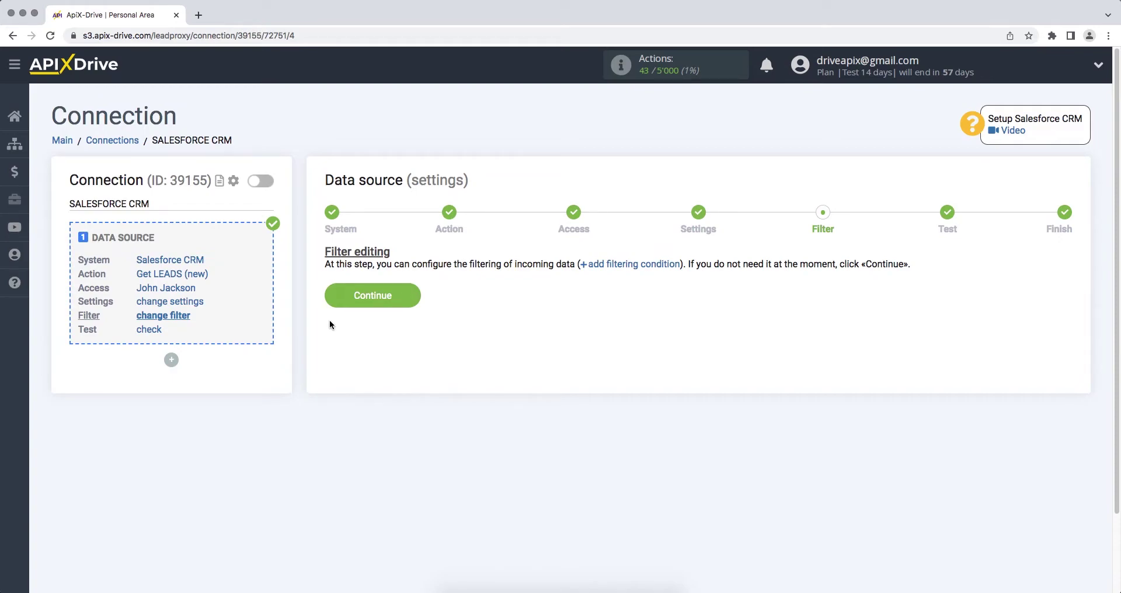
left_click(333, 303)
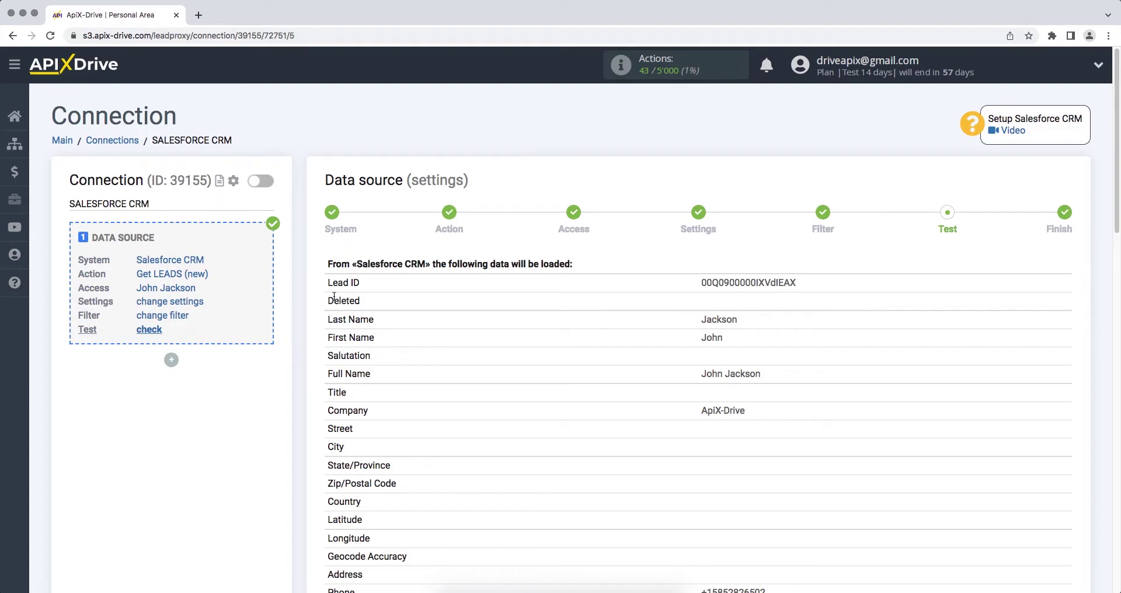
scroll(333, 297, "down", 15)
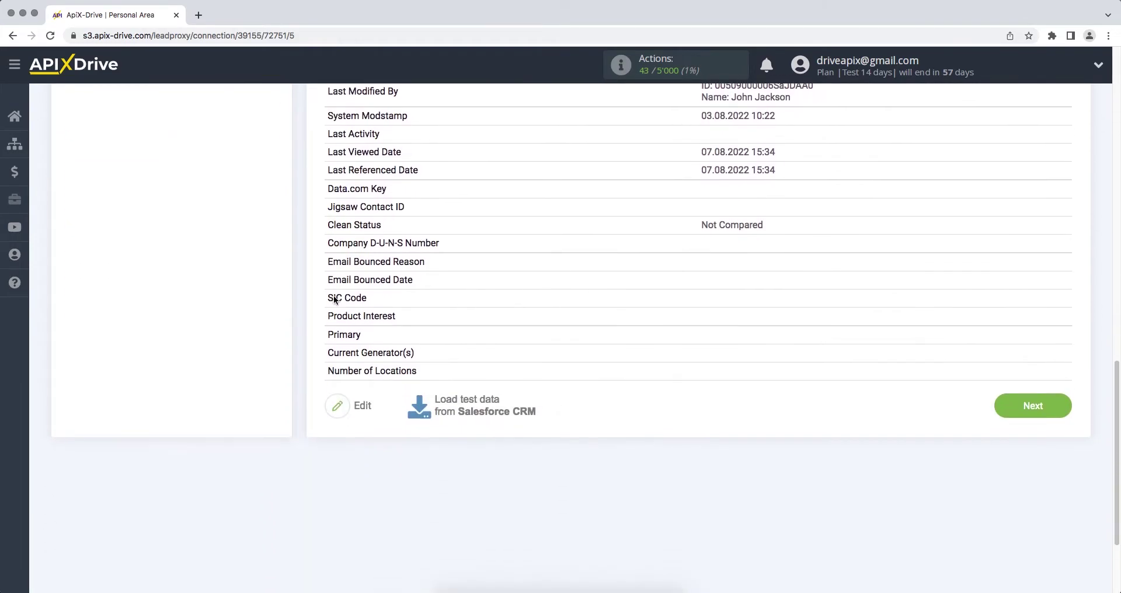
left_click(1012, 381)
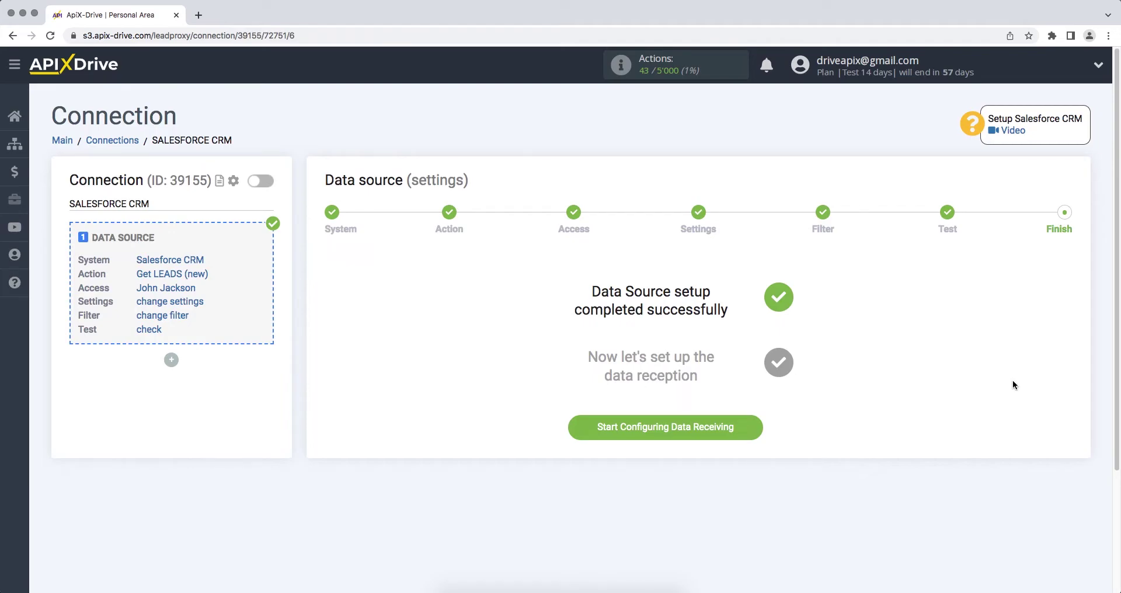
left_click(632, 424)
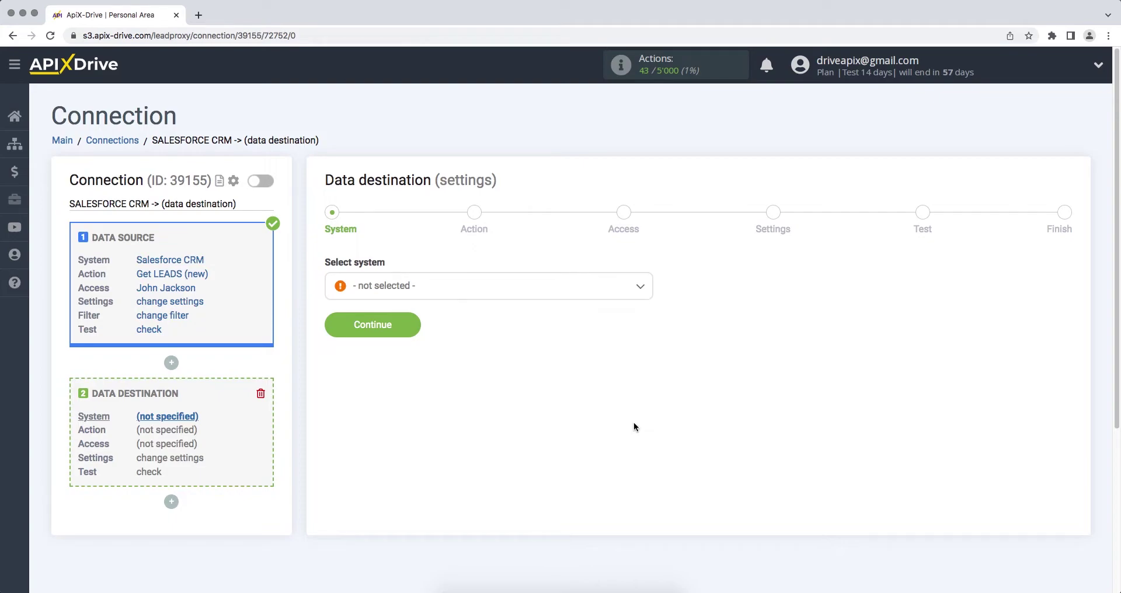
Step: Set eSputnik as the destination system with the Send SMS action
left_click(590, 293)
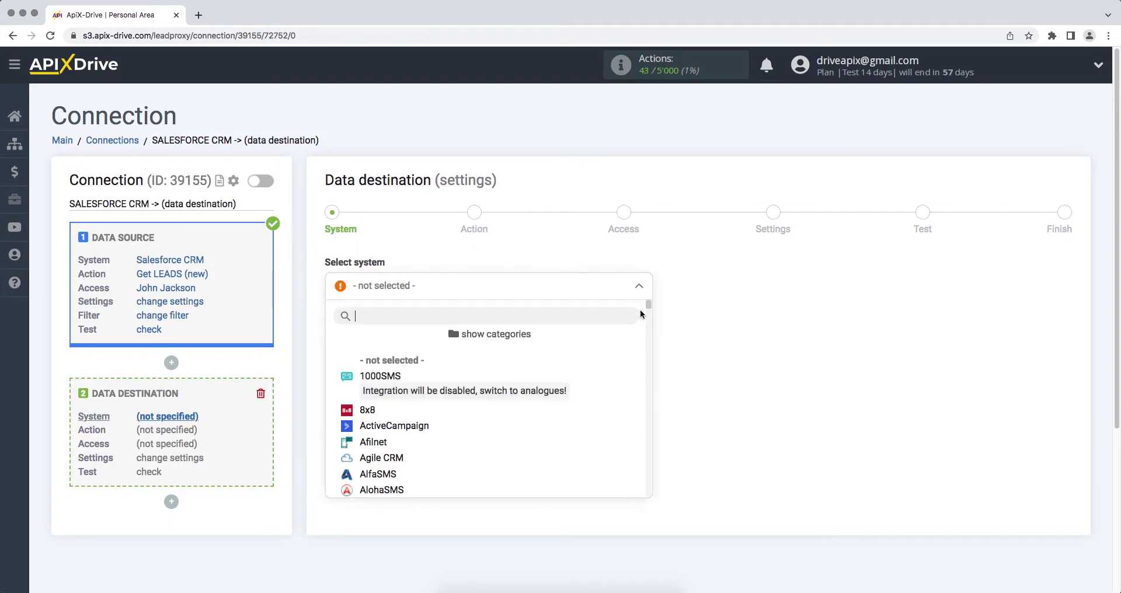
left_click_drag(648, 308, 649, 340)
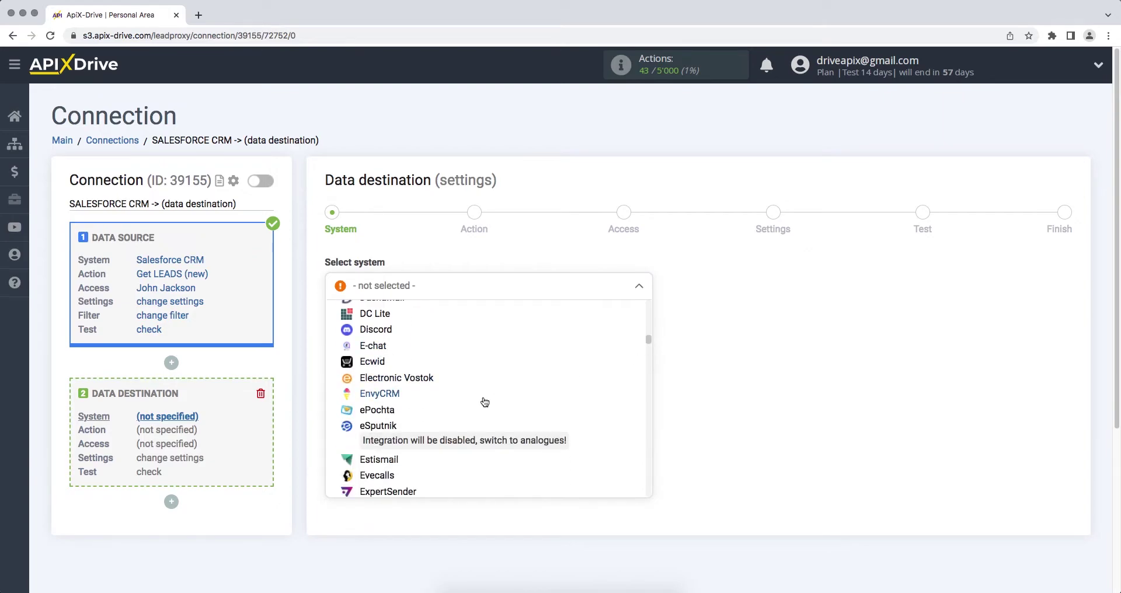
left_click(440, 441)
left_click(346, 335)
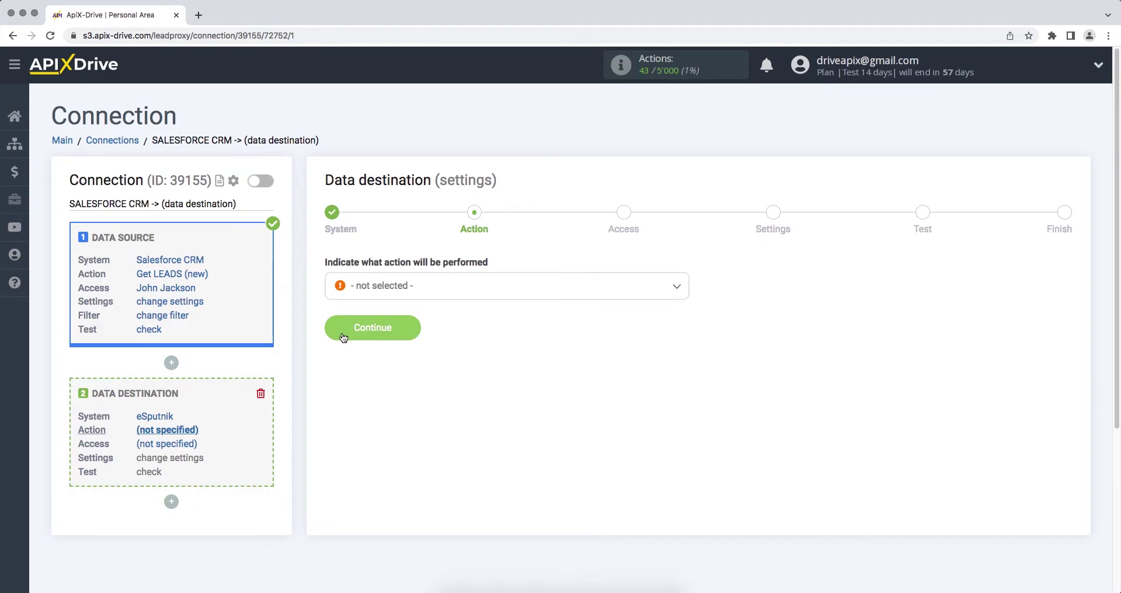
left_click(397, 287)
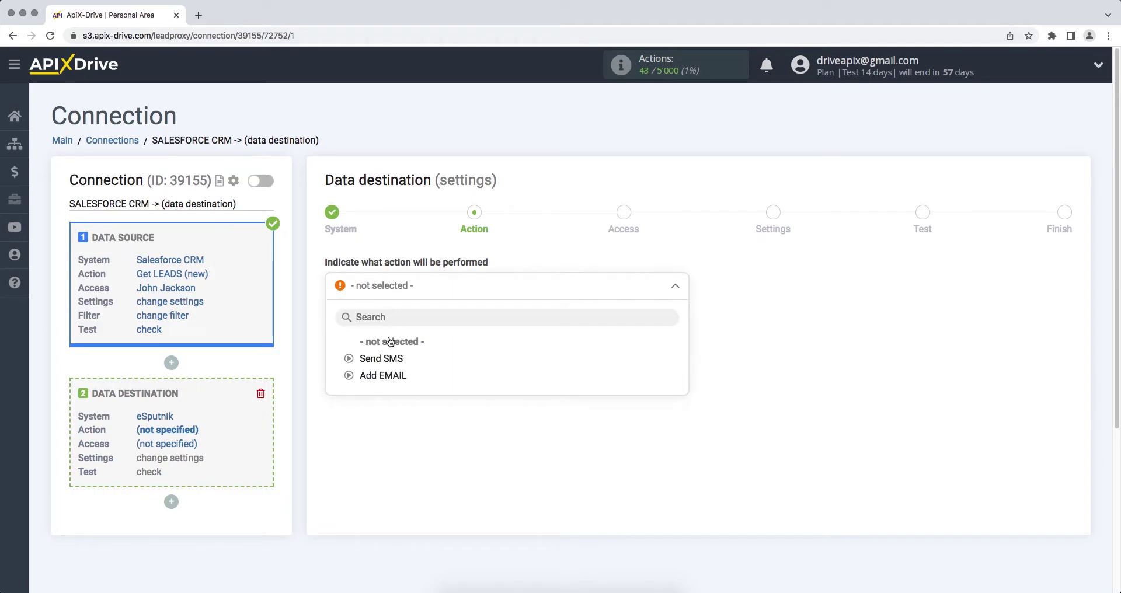
left_click(382, 358)
left_click(337, 334)
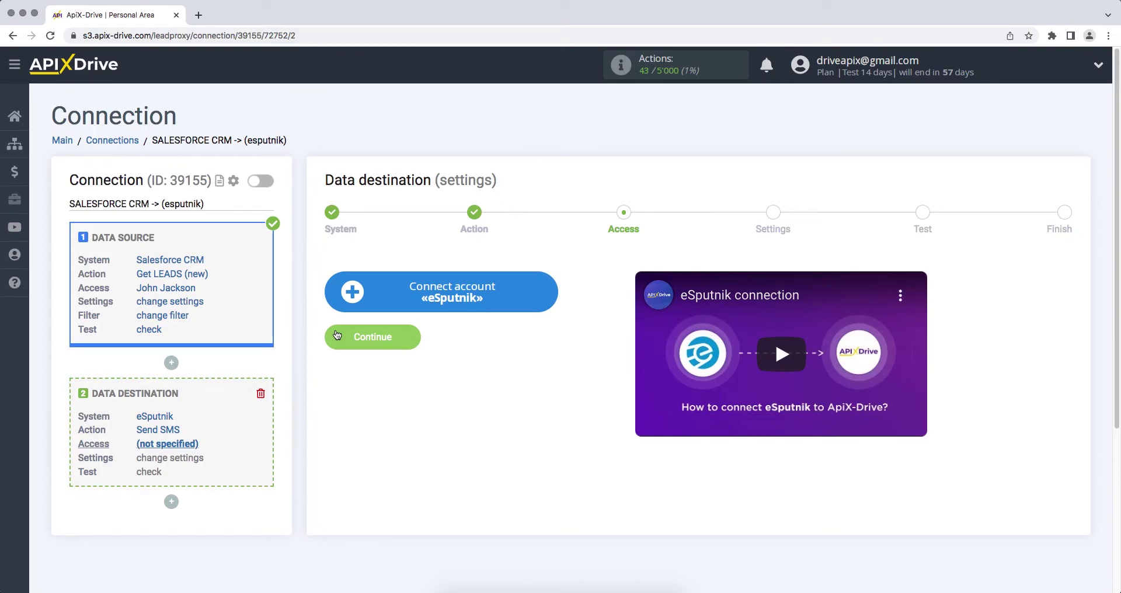
Step: Connect the eSputnik account with its login and password, and keep it selected as the login
left_click(352, 296)
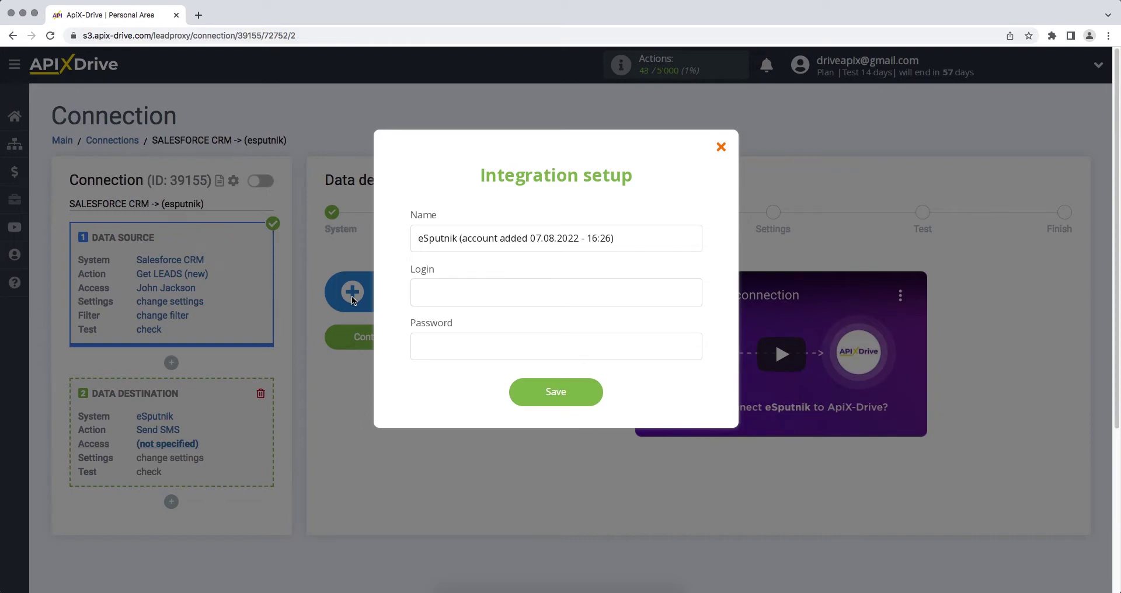
left_click(429, 296)
left_click(442, 344)
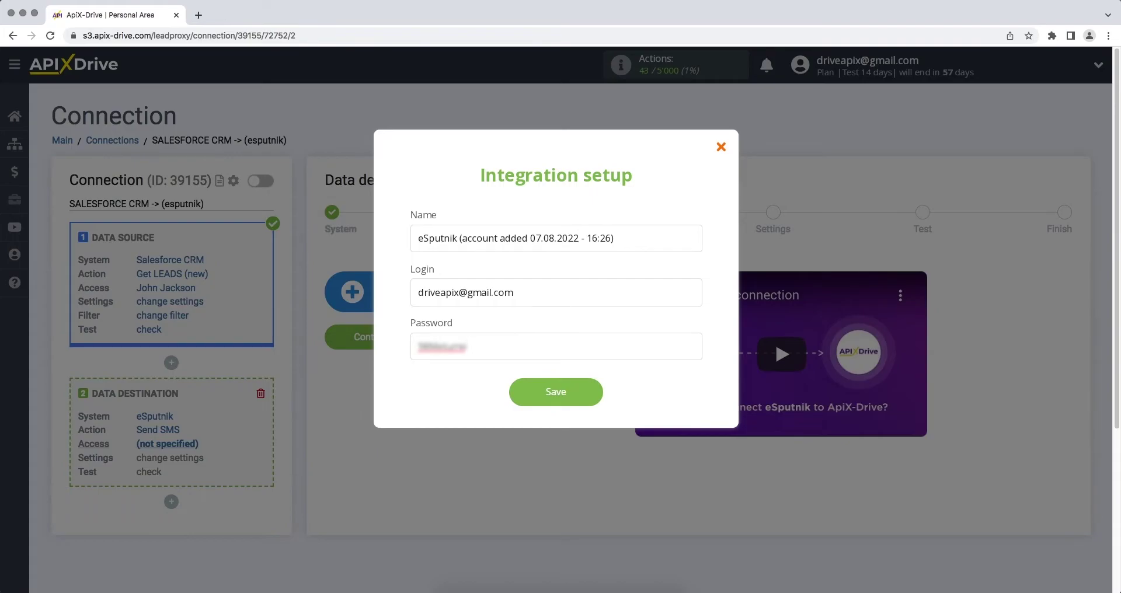
left_click(517, 392)
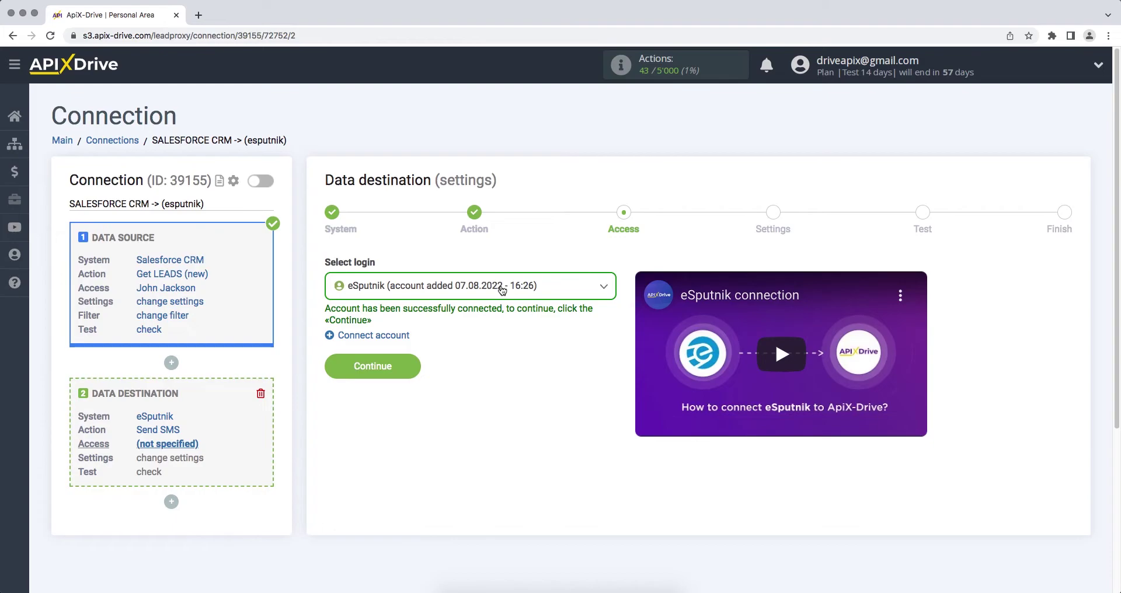
left_click(502, 290)
left_click(503, 373)
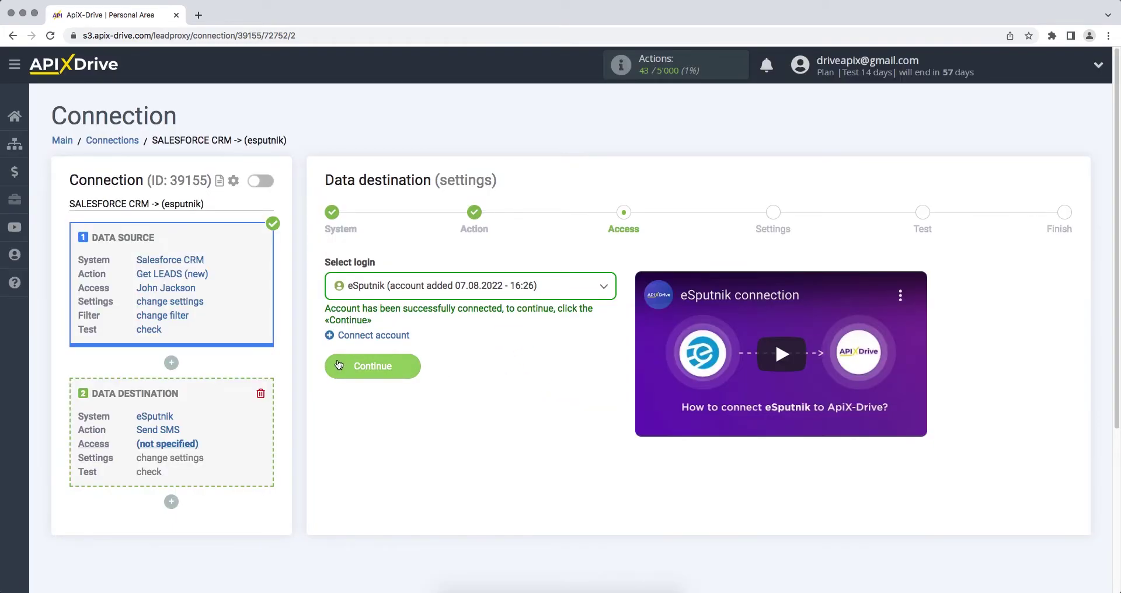
Step: Choose marketing as the SMS sender and bring up the lead fields for the recipient
left_click(339, 365)
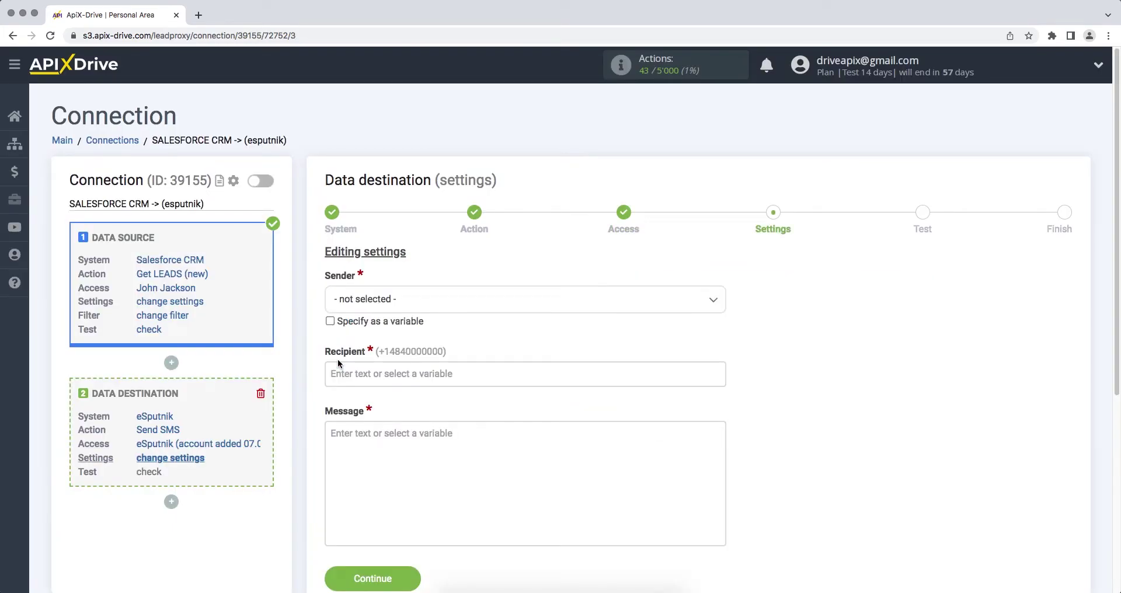
left_click(389, 301)
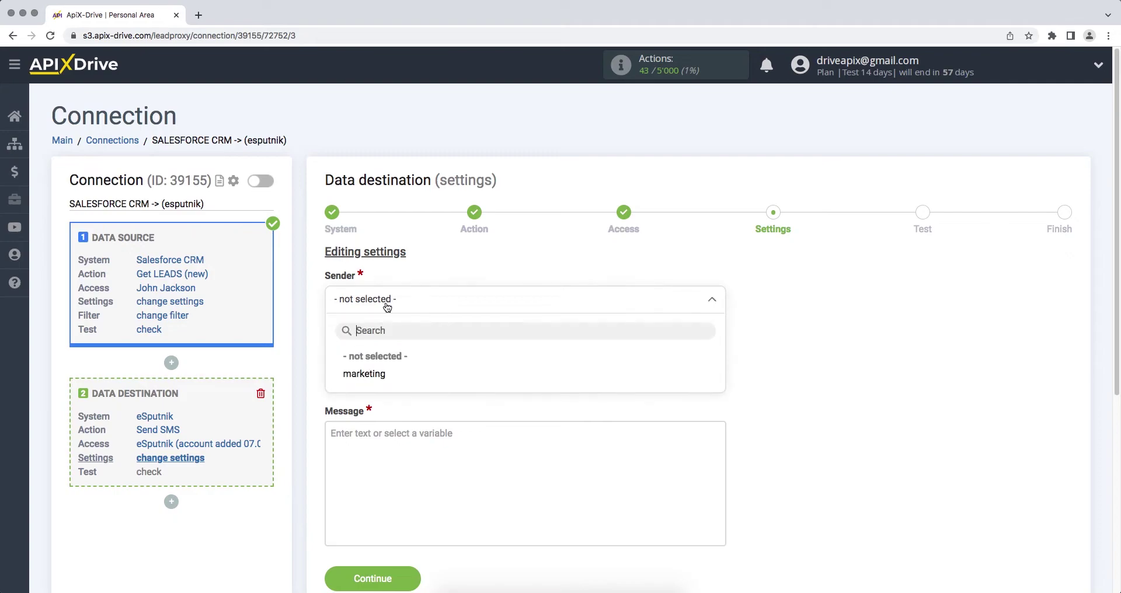
left_click(365, 375)
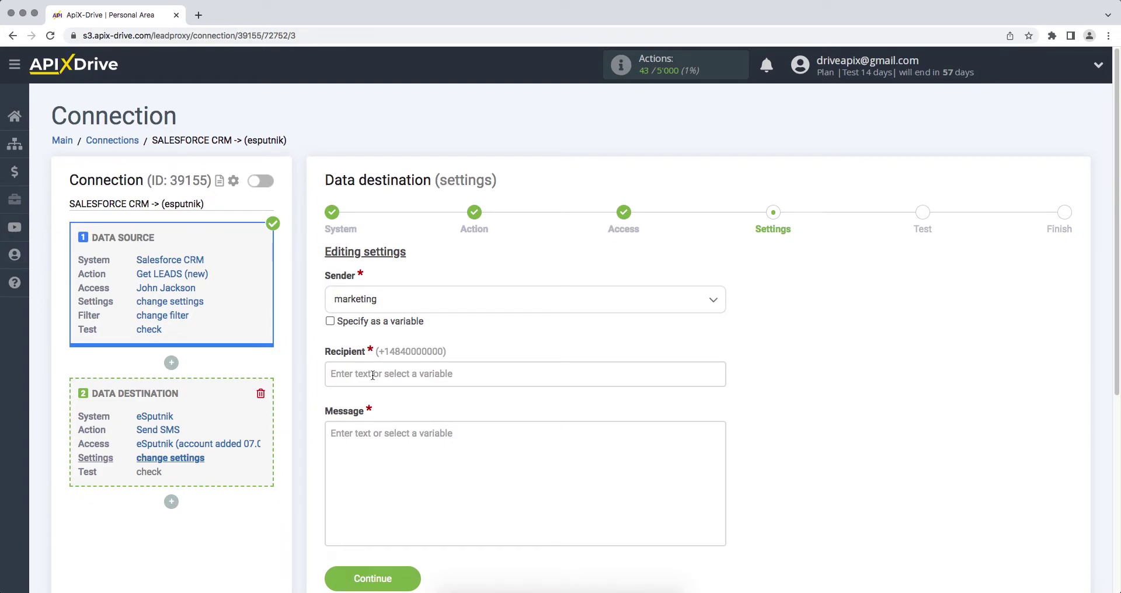
left_click(372, 375)
left_click_drag(720, 260, 720, 390)
Step: Send the SMS to the lead's Phone with a message starting 'Hello,' plus the lead's Full Name
left_click(473, 430)
left_click(367, 209)
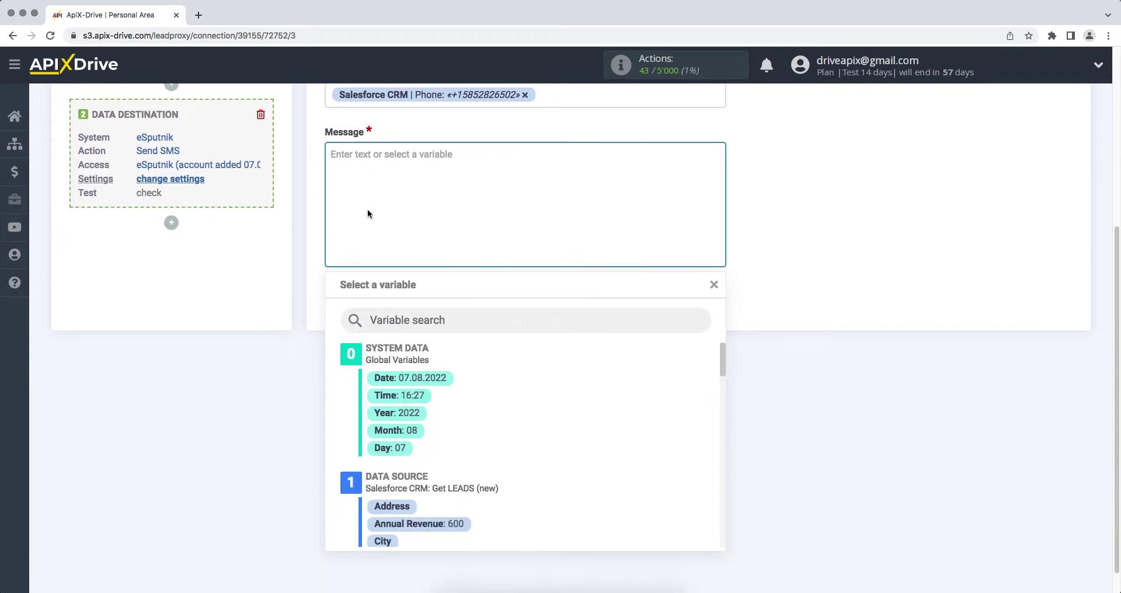
type("Hello,")
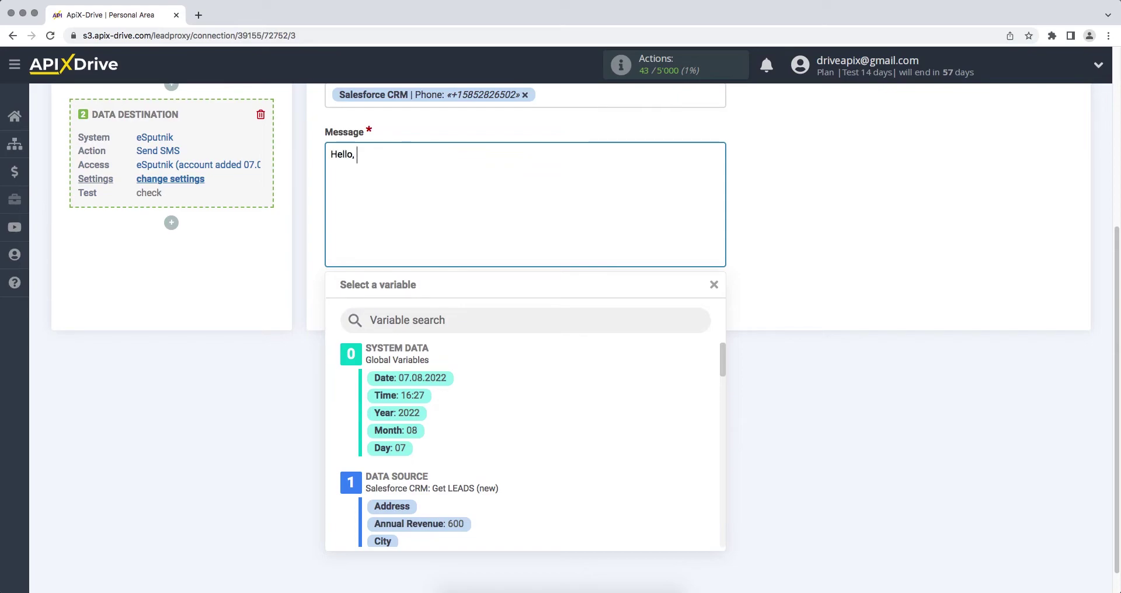
left_click_drag(719, 358, 676, 450)
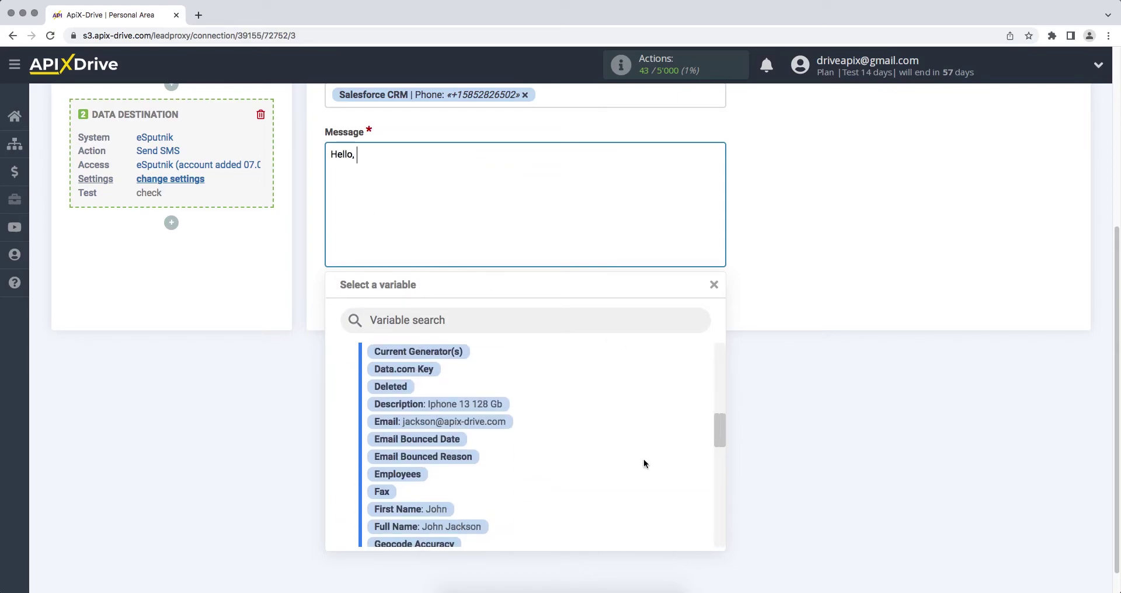
left_click(473, 524)
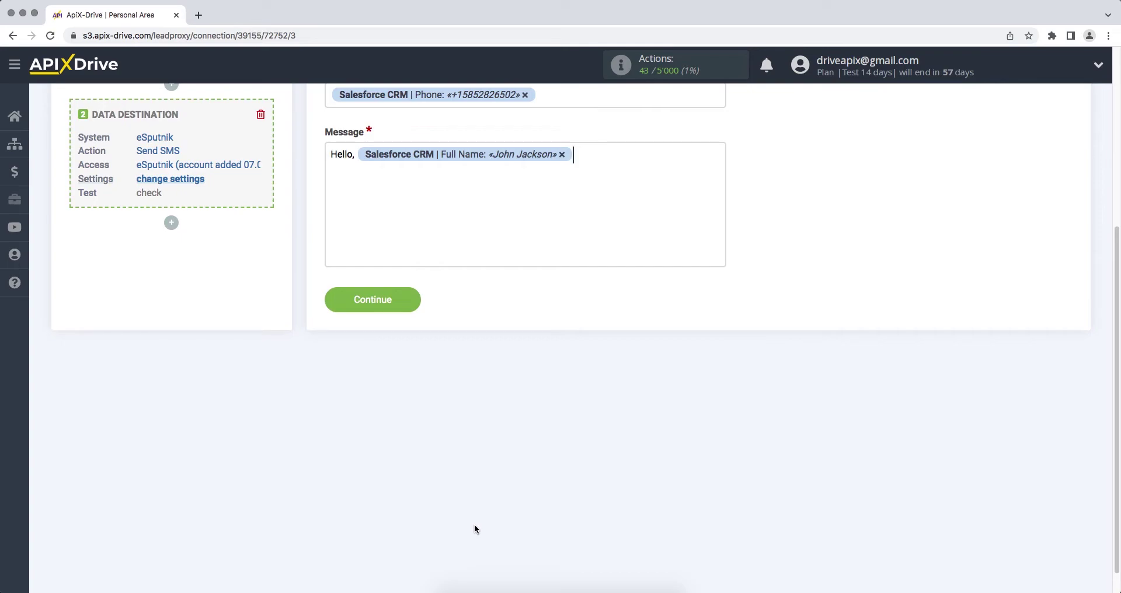
Step: Add the line 'Thank you for your interest, we will contact you soon!' and send a test SMS
key("Return")
type("Thank you for your interes")
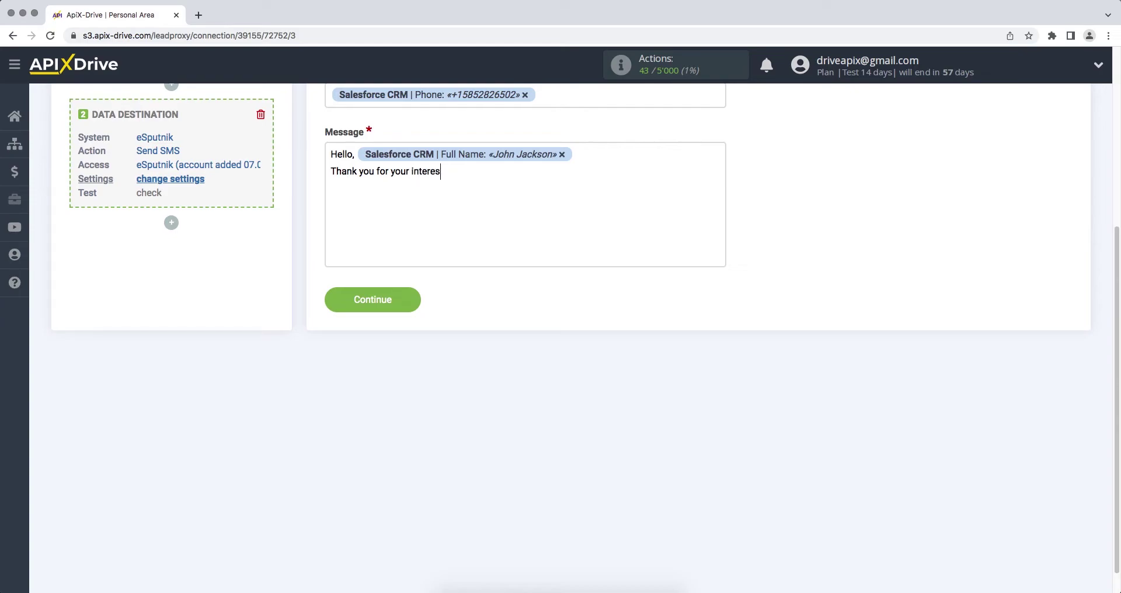
type("t, we will contact you soon!")
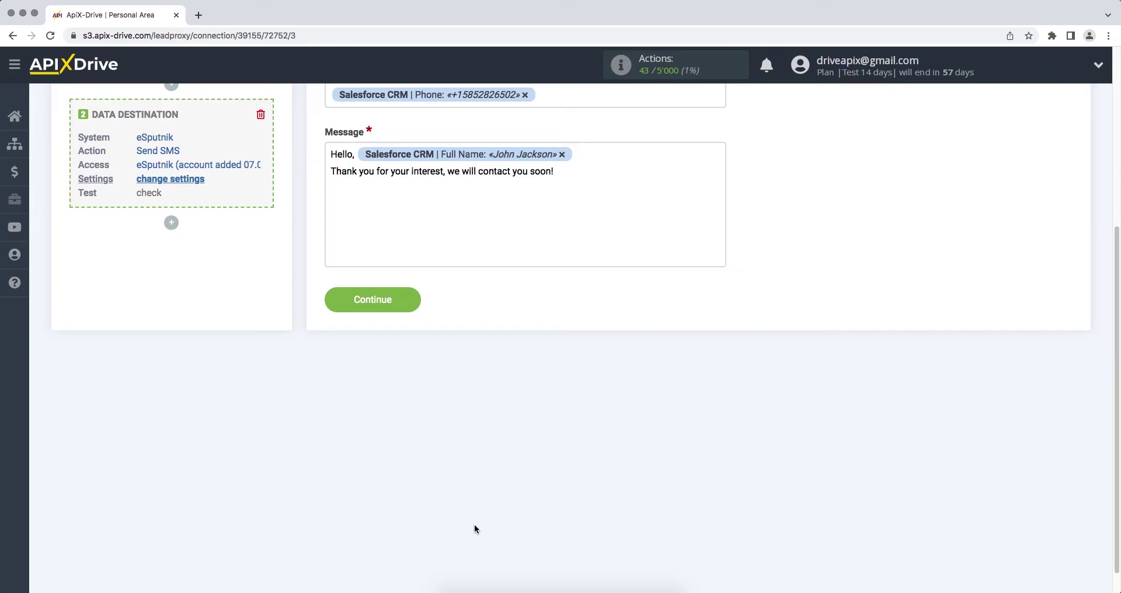
left_click(330, 308)
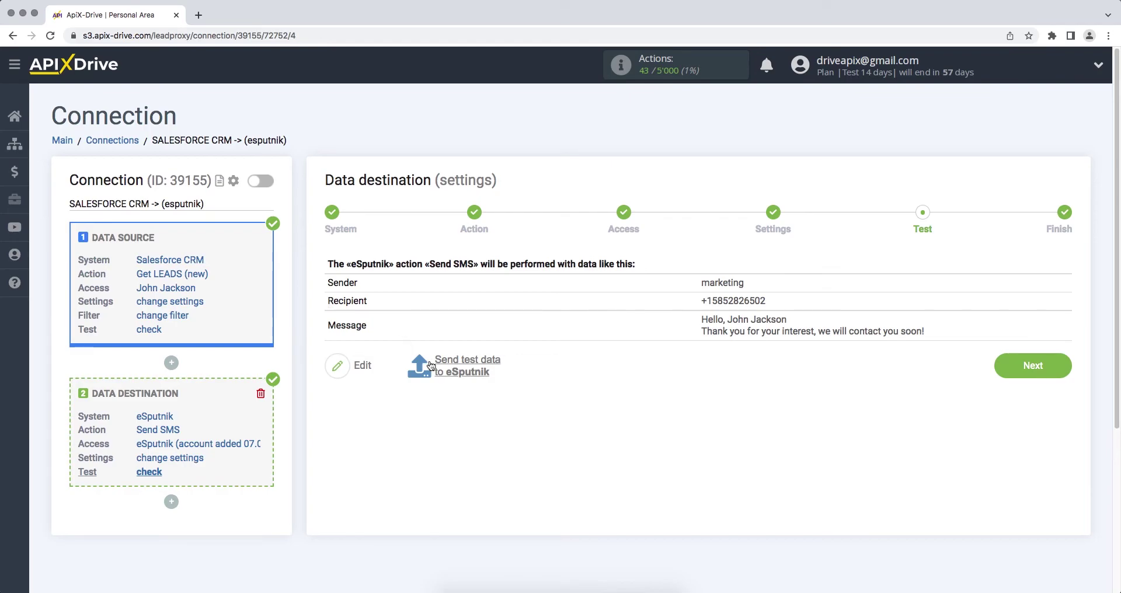
left_click(429, 362)
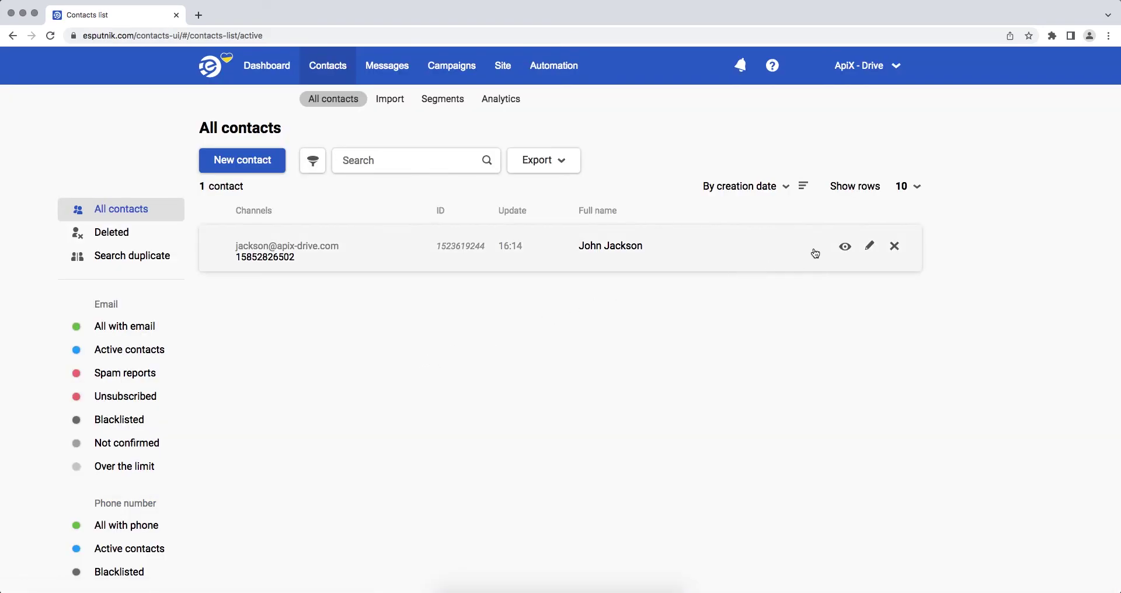
Step: Open the lead's eSputnik contact and view its Contact activity for the test SMS
left_click(842, 250)
left_click(571, 123)
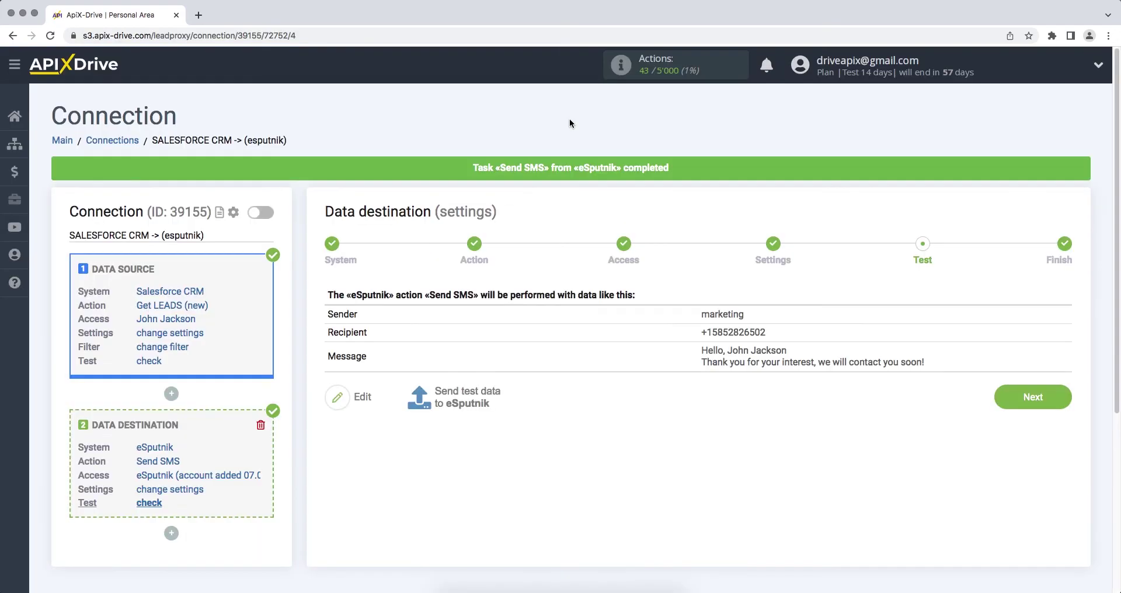
Step: Finish the destination setup, enable auto-update, and set a 5-minute update interval
left_click(1004, 390)
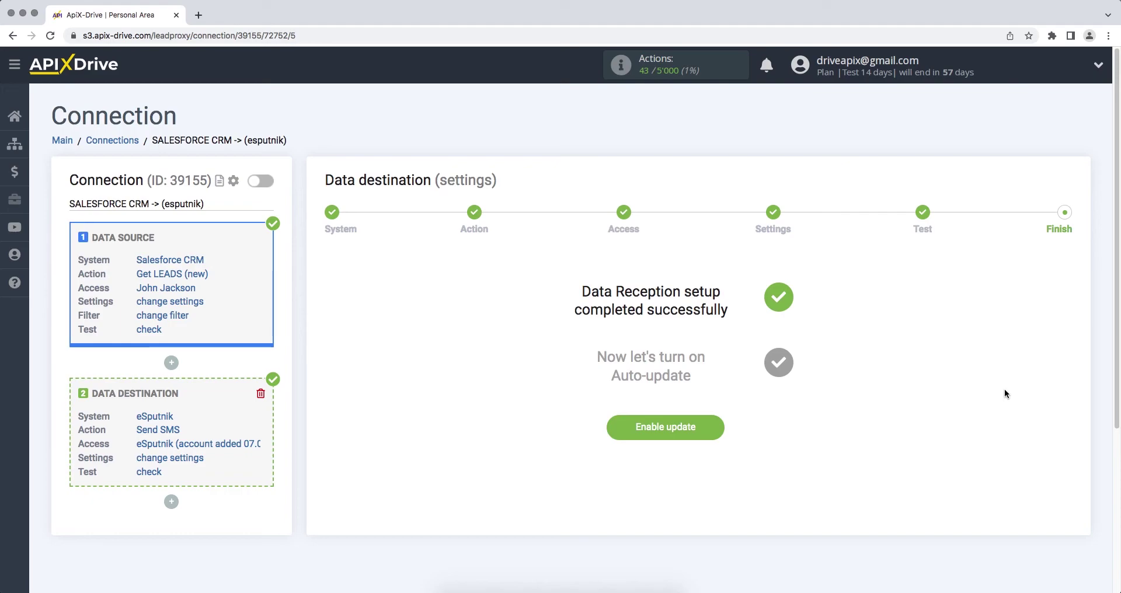
left_click(621, 433)
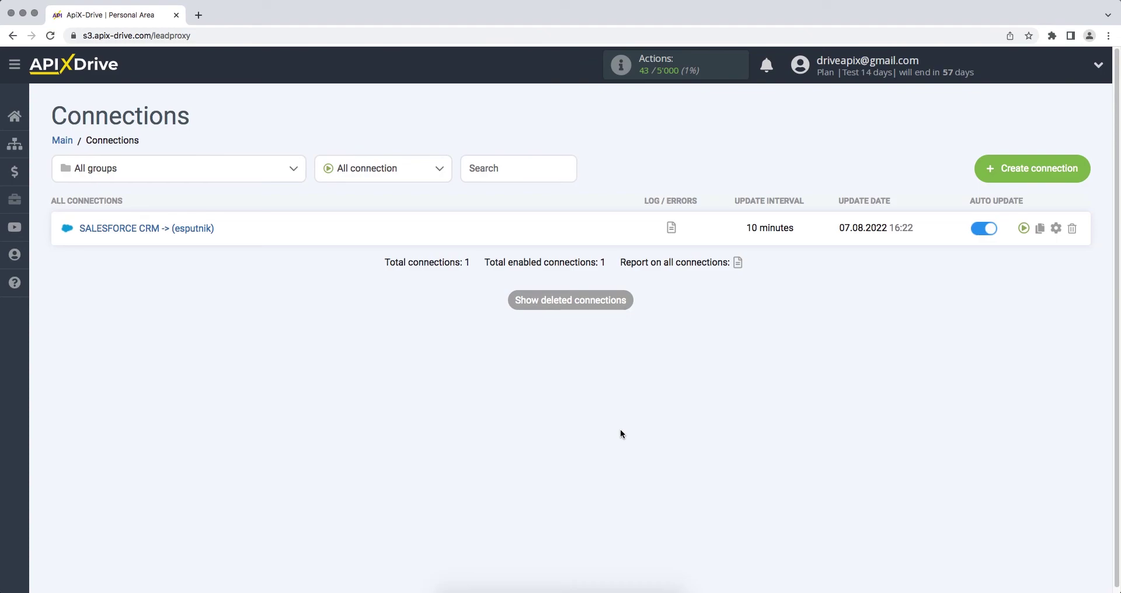
left_click(1055, 229)
left_click(691, 336)
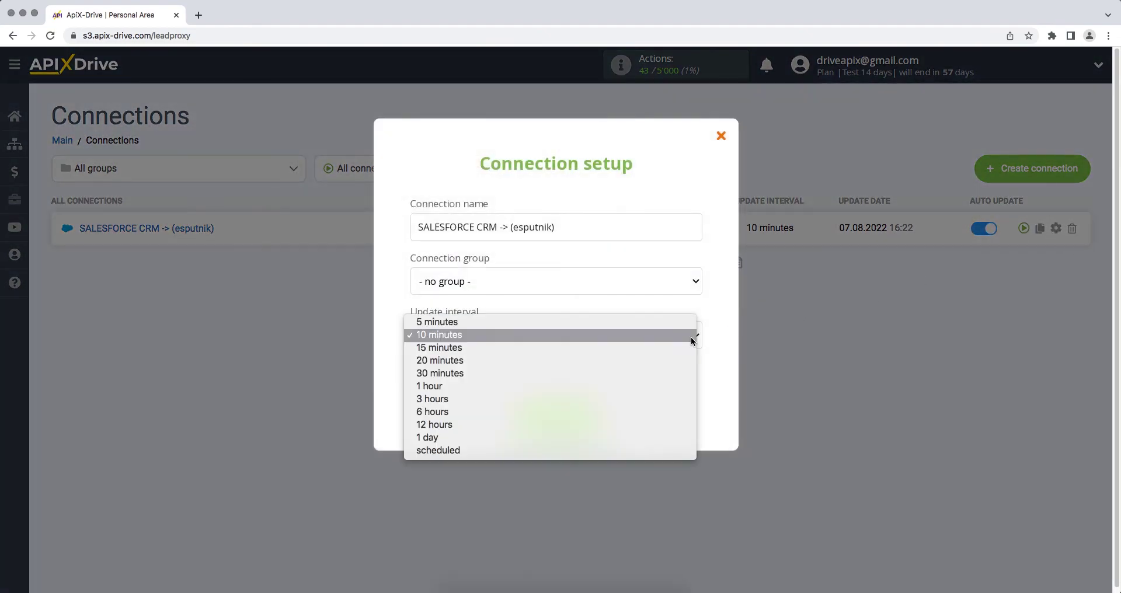
left_click(688, 316)
left_click(550, 414)
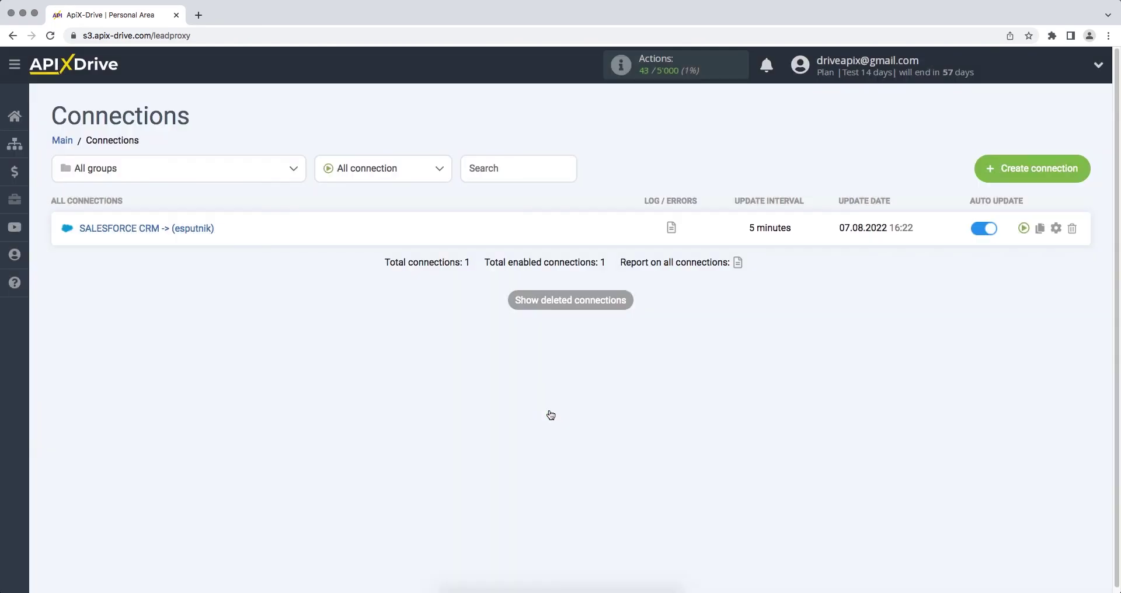